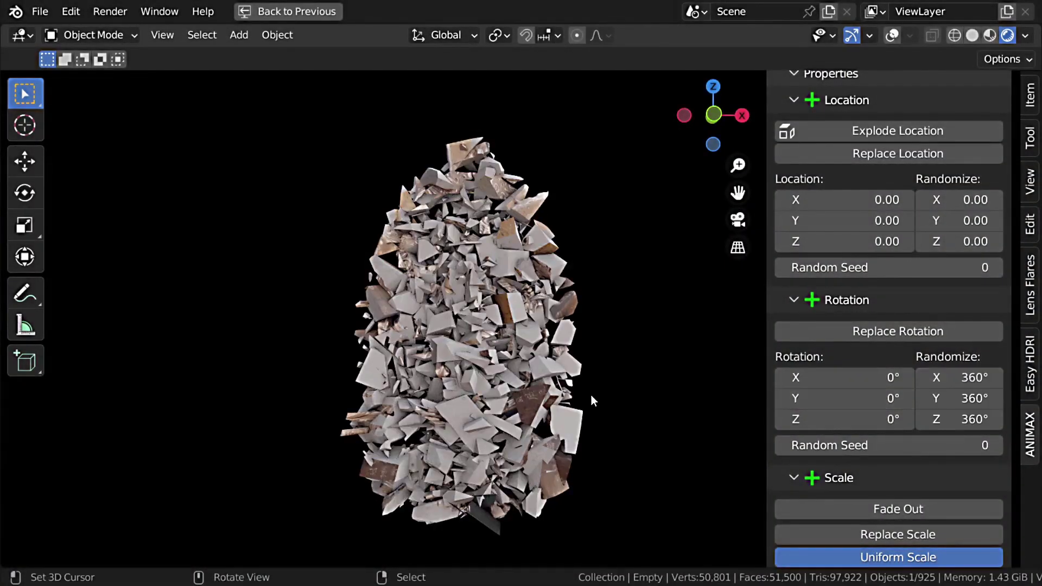
Step: Play the statue shattering effect, switch its interpolation to Ping-Pong, and preview it
key("shift+space")
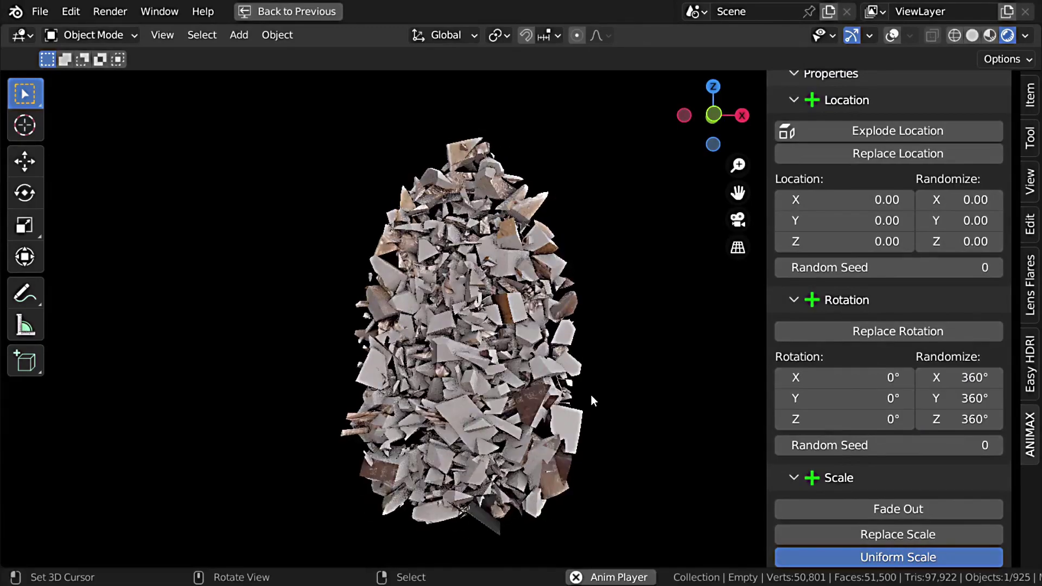
key("Escape")
scroll(920, 387, "up", 10)
left_click(966, 354)
key("shift+space")
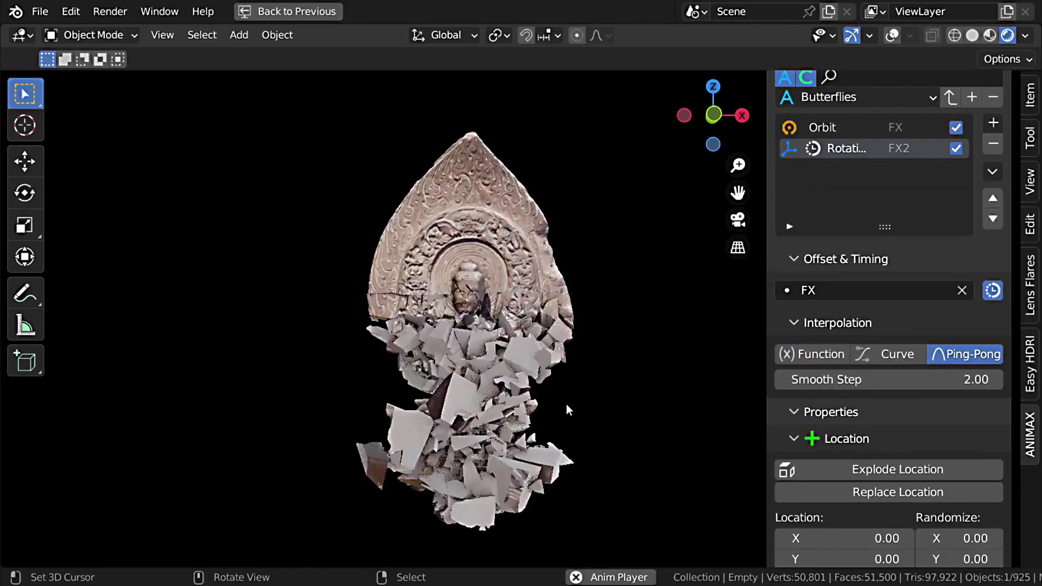
Step: Replay with location randomized by 0.25 on X, Y and Z, then play the skull relief
scroll(978, 372, "down", 6)
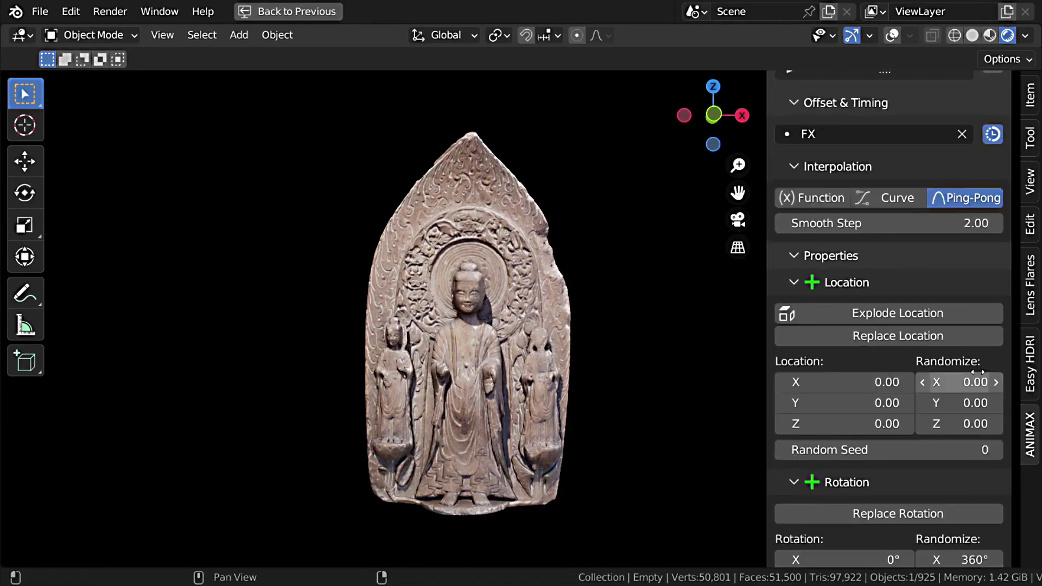
key("shift+space")
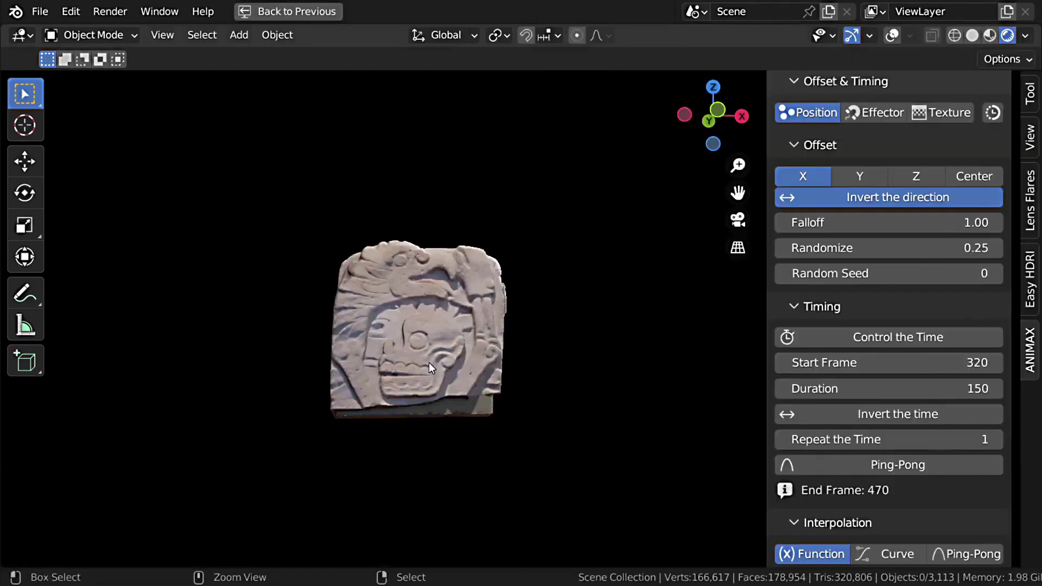
key("shift+space")
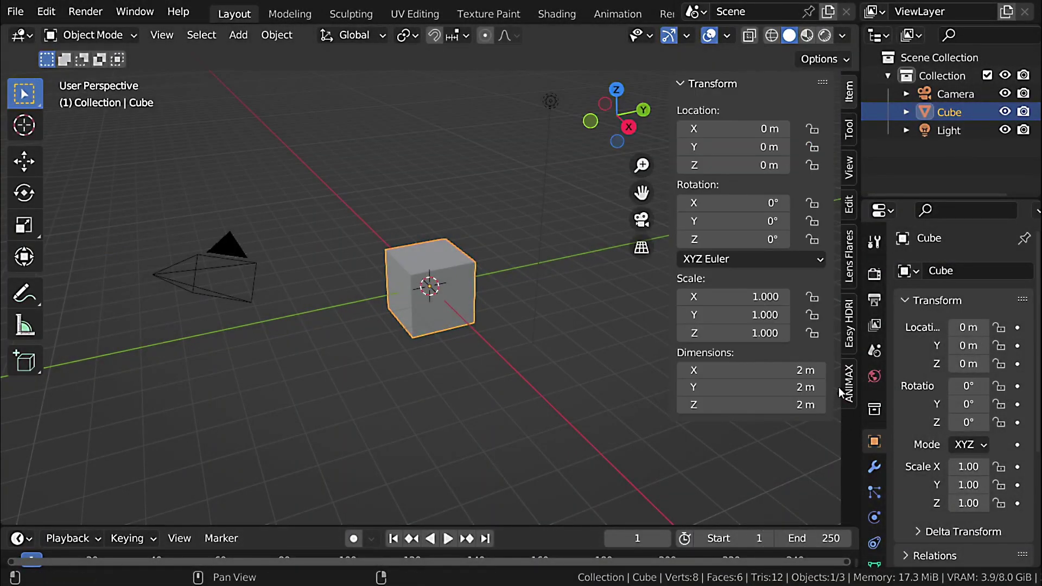
Step: In the ANIMAX tab, allow Python auto-run, load Animax, add an item and choose Disintegration_2
left_click(848, 383)
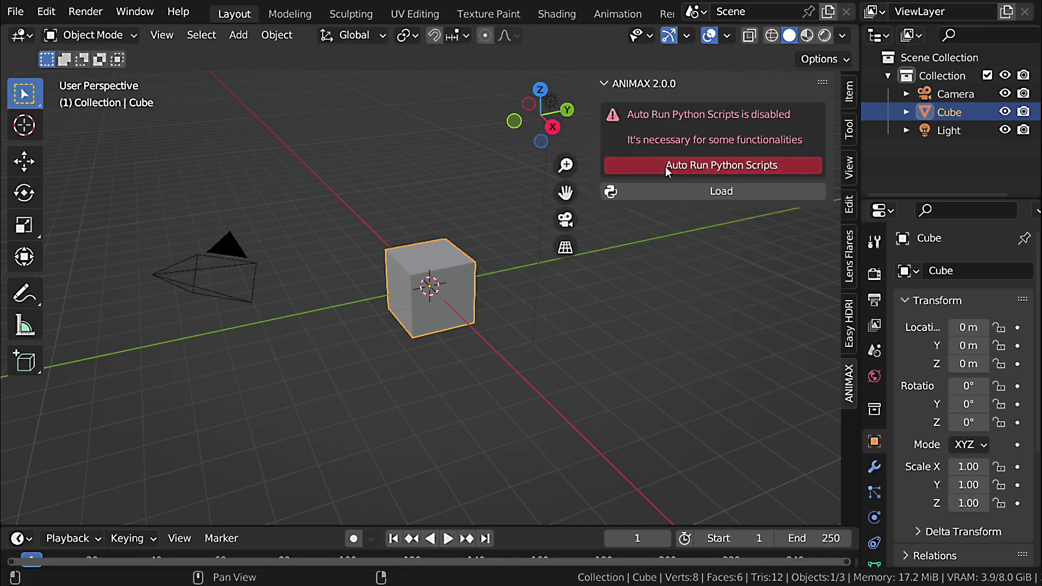
left_click(691, 168)
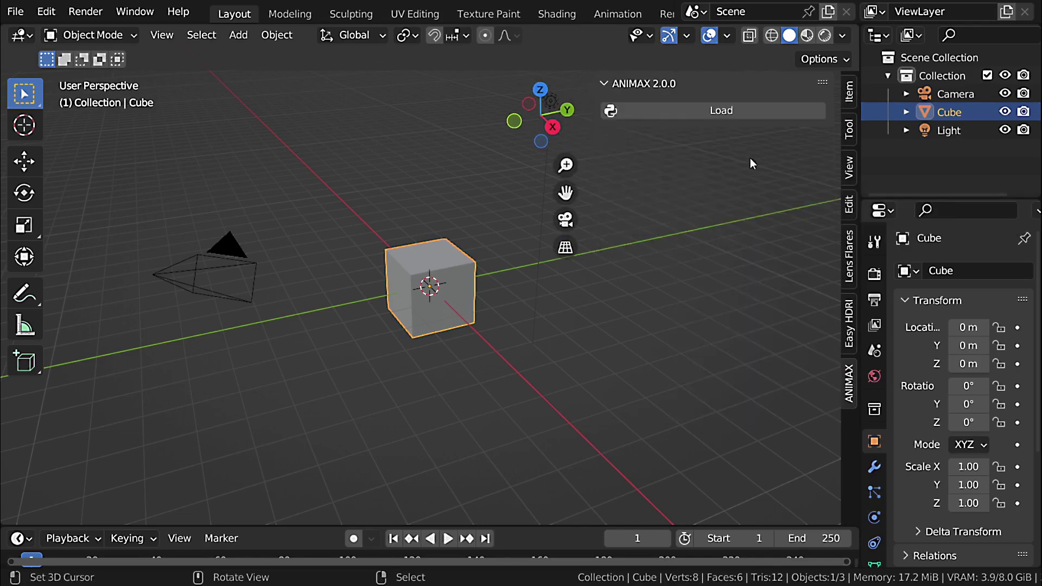
left_click(736, 111)
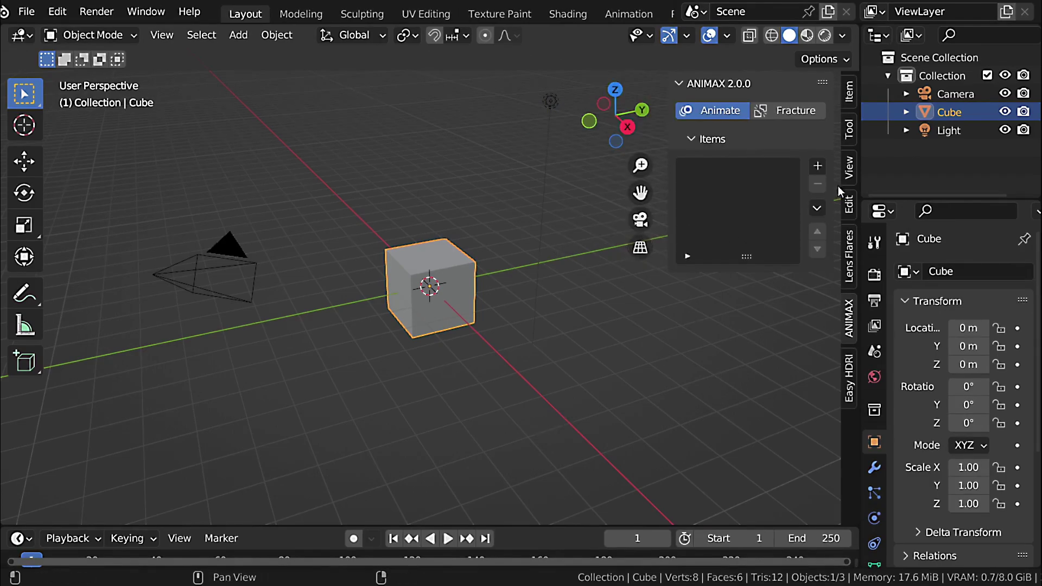
left_click(817, 165)
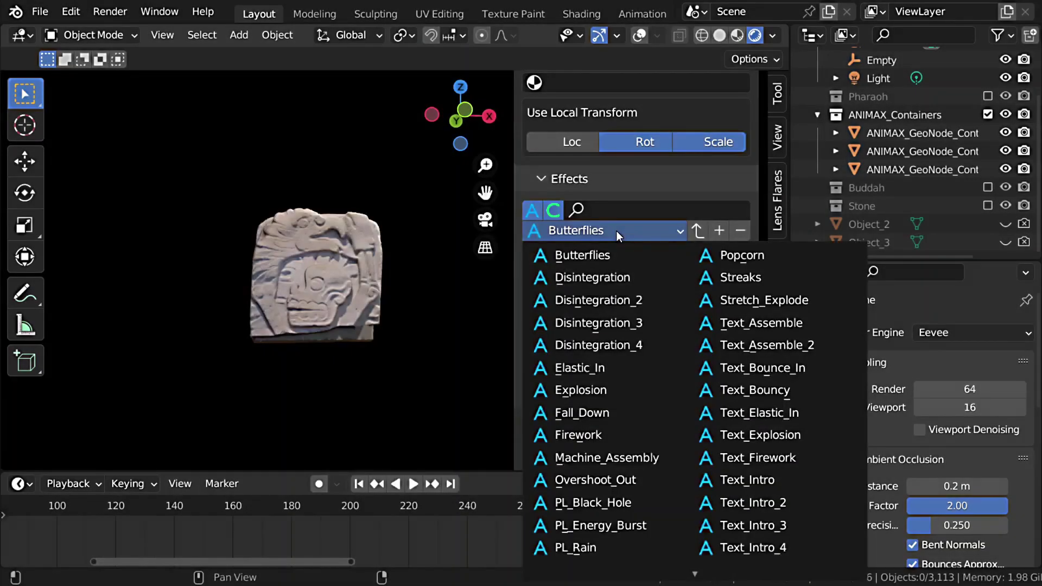
left_click(600, 300)
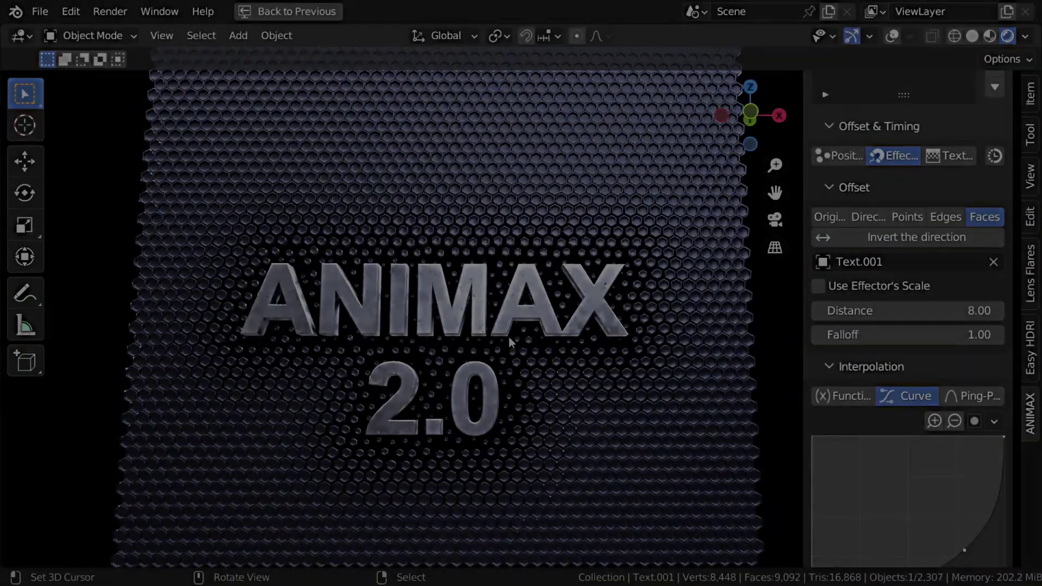
Step: Raise the text effector's Distance to about 19 and set Location Randomize X/Y/Z to -1.20
key("g")
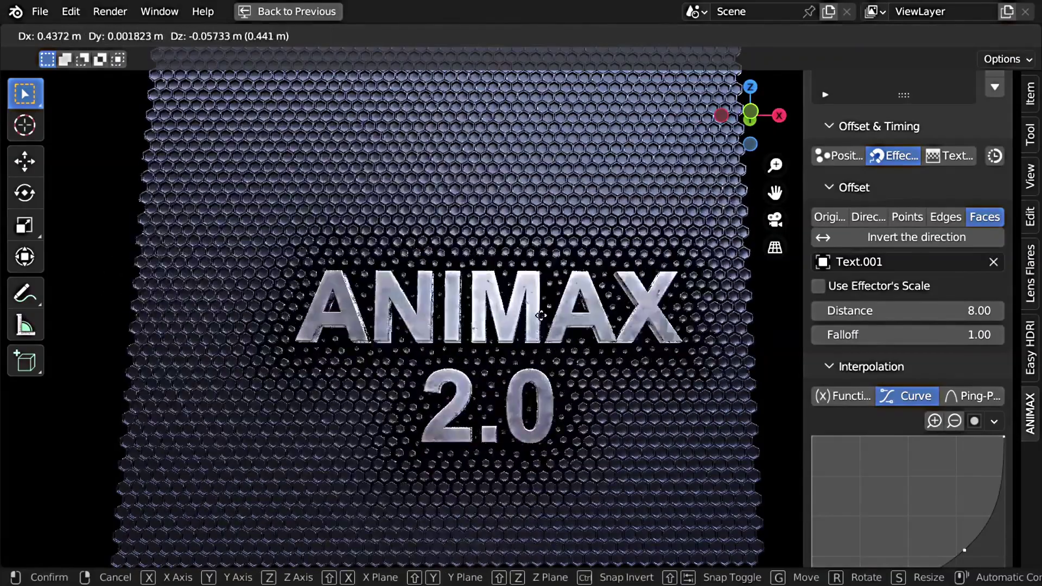
key("Escape")
left_click_drag(925, 317, 1004, 359)
scroll(924, 347, "down", 8)
scroll(928, 373, "down", 8)
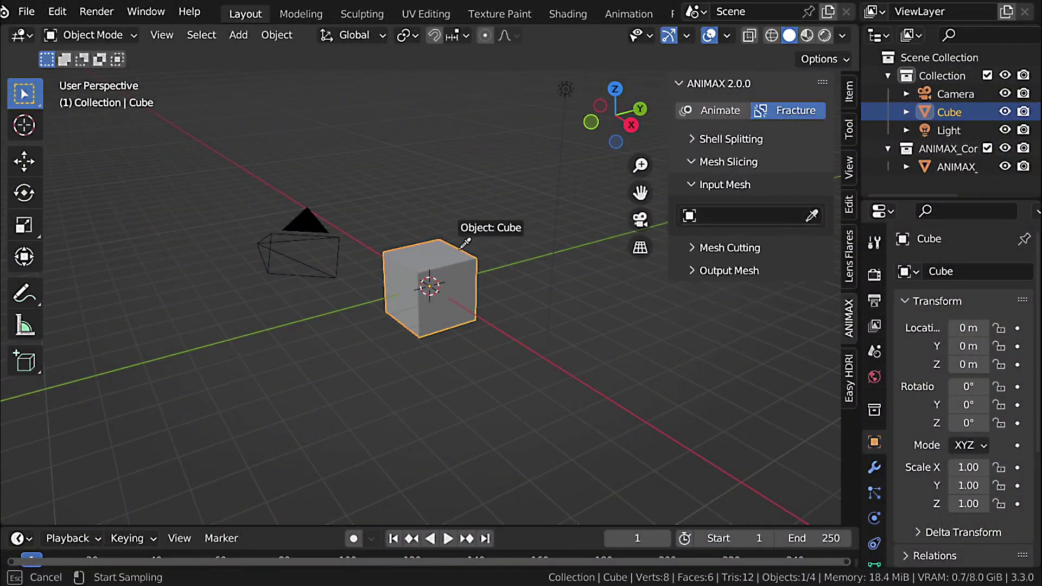
Step: Pick the Cube as the input mesh and add X, Y and Z cube cutters
left_click(457, 247)
left_click(735, 186)
left_click(735, 209)
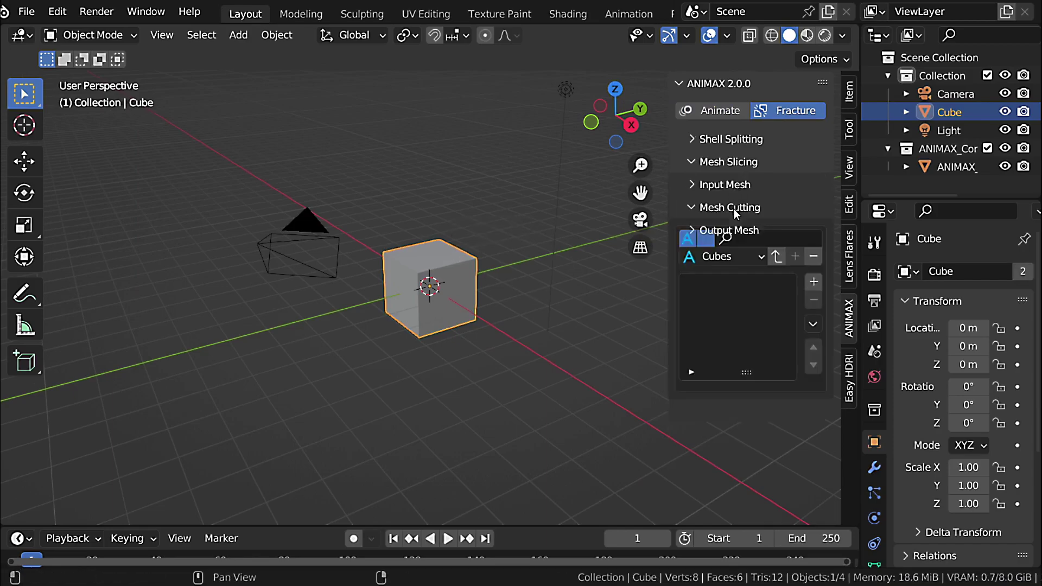
left_click(777, 256)
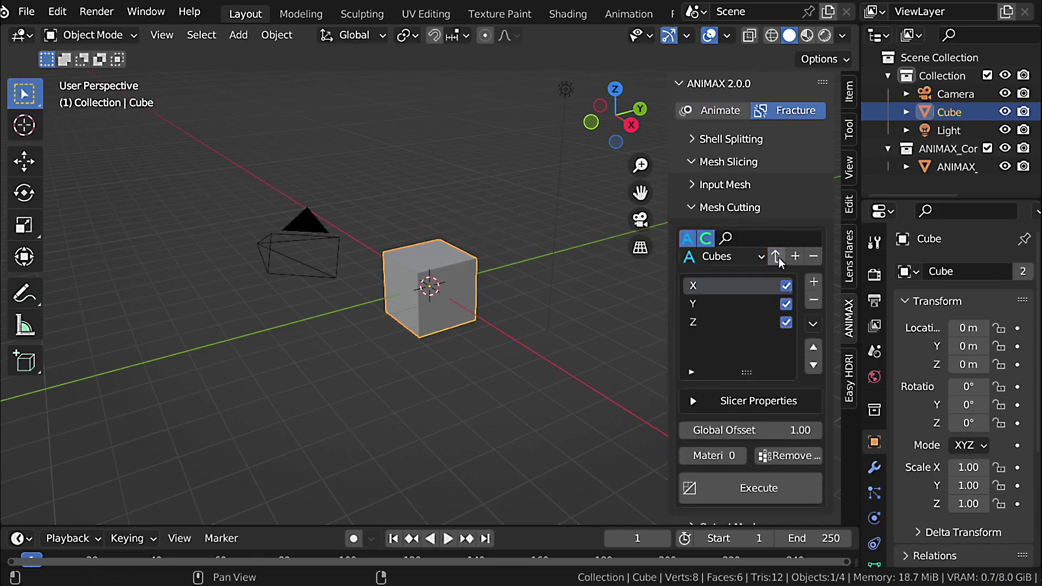
scroll(755, 356, "down", 1)
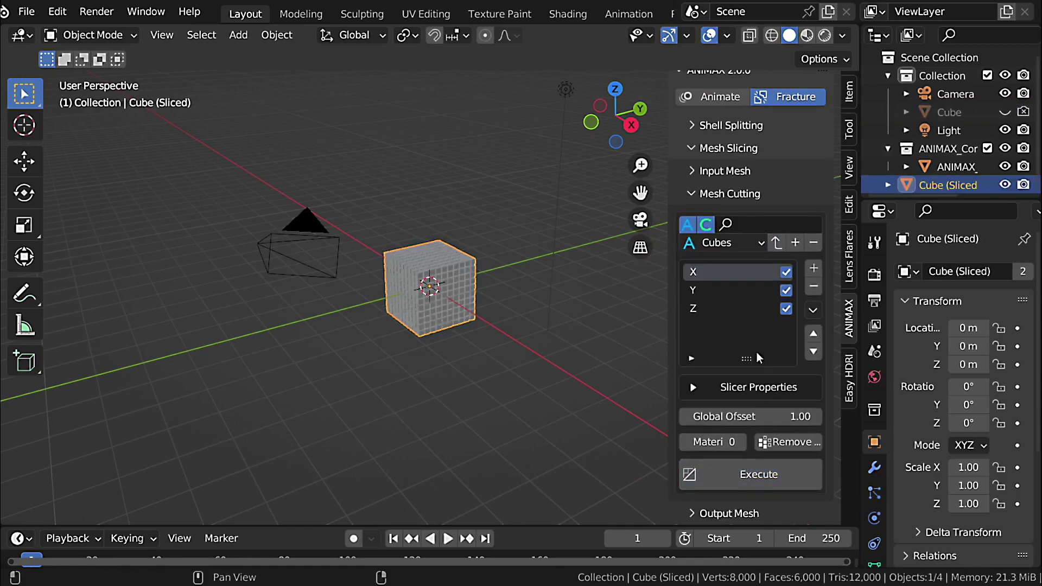
Step: Apply the sliced cube output into a new collection named Cubes
left_click(730, 197)
left_click(731, 230)
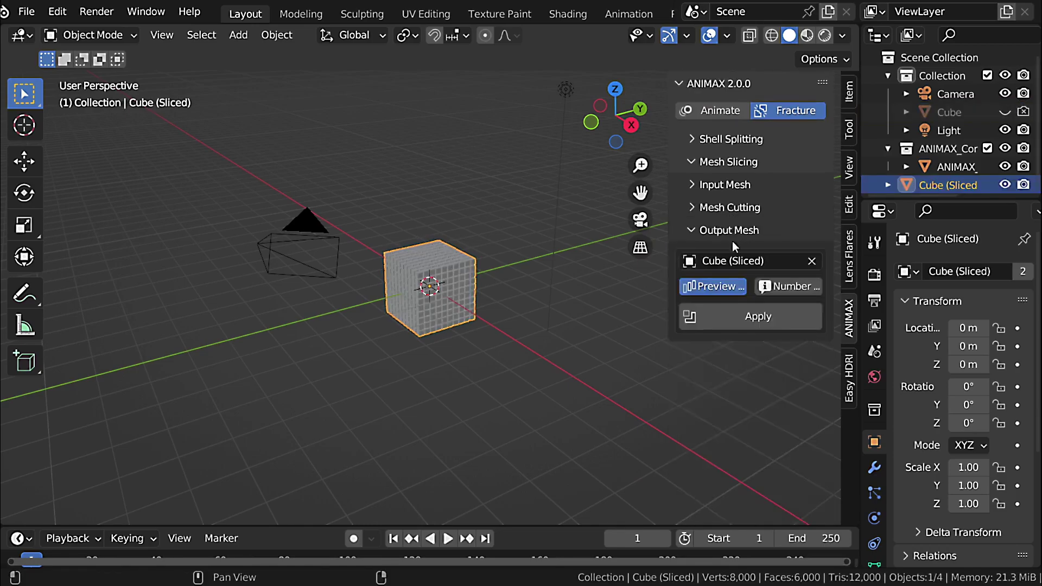
left_click(751, 319)
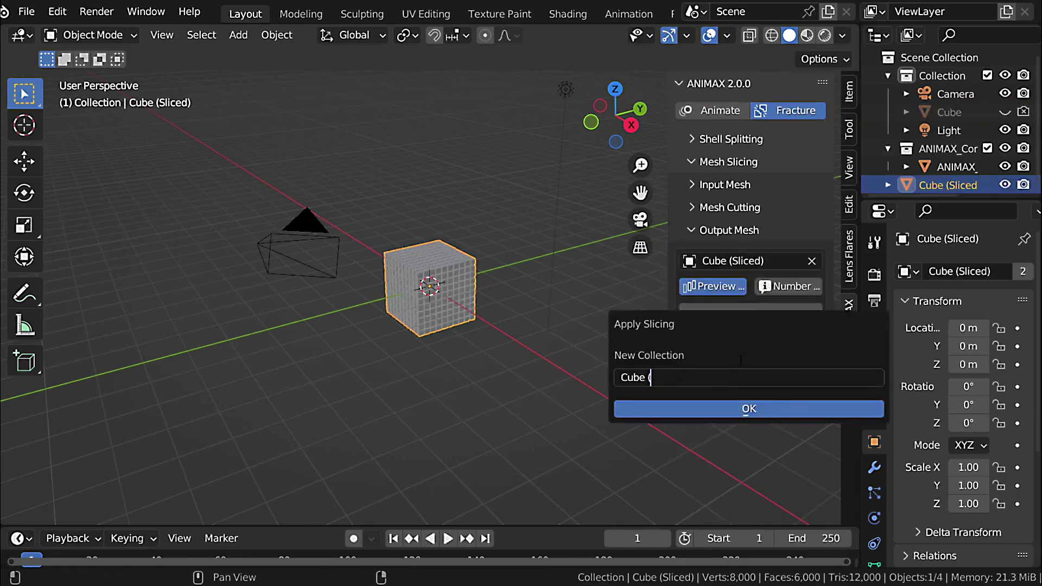
type("s")
key("Return")
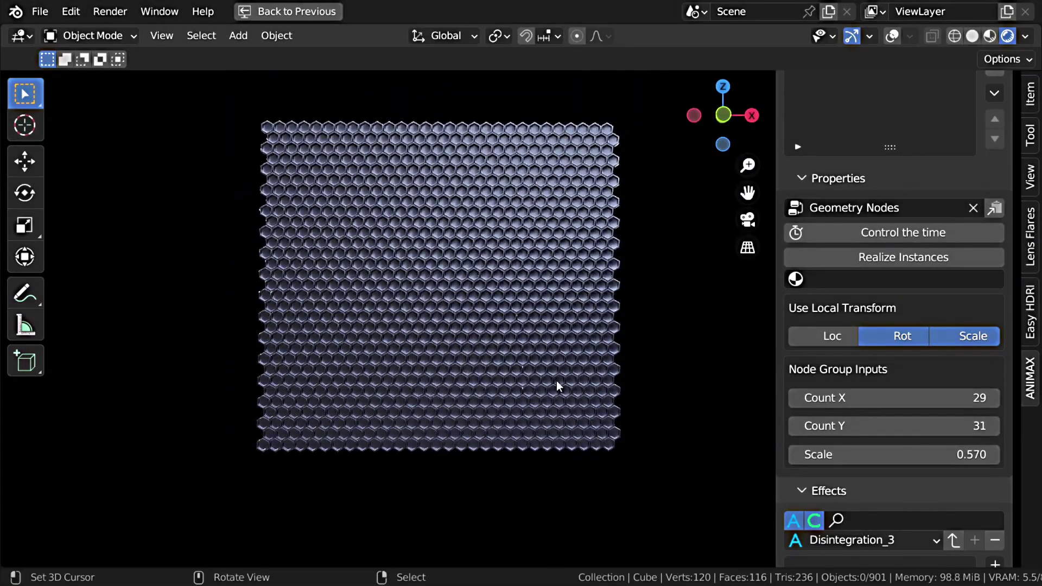
Step: Shrink the hexagon Scale to 0.19, load Disintegration_3 with Offset from Center, and play
mouse_move(892, 446)
left_mouse_down()
mouse_move(851, 447)
mouse_move(893, 447)
left_mouse_up()
scroll(874, 161, "up", 5)
left_click(875, 147)
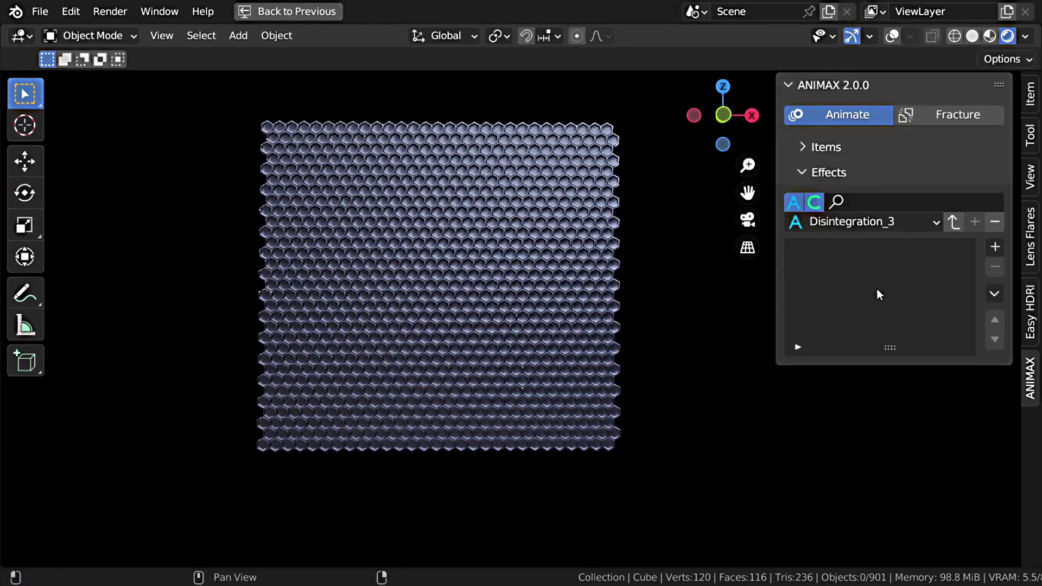
left_click(953, 222)
scroll(891, 416, "down", 3)
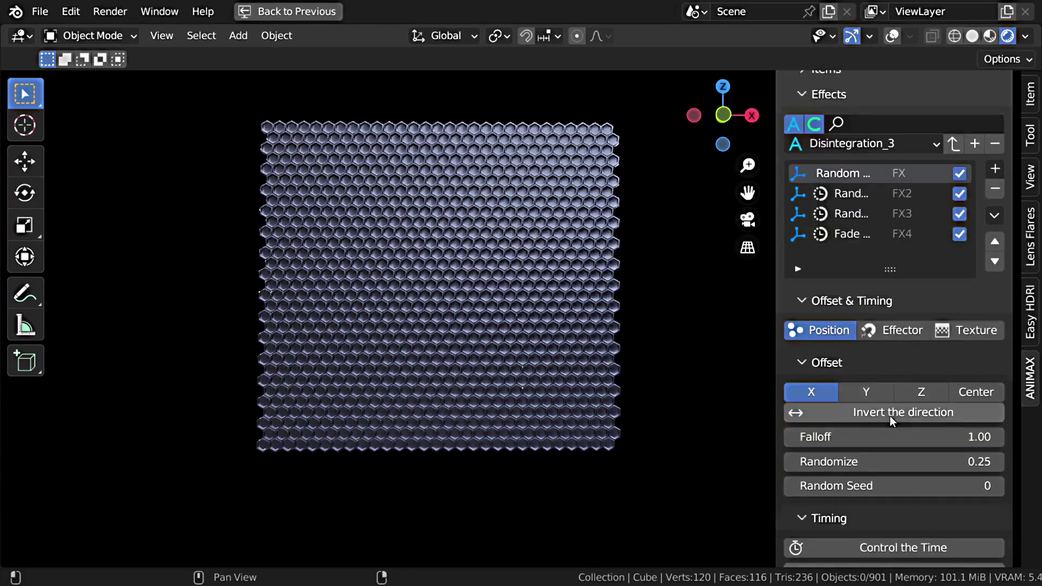
left_click(976, 392)
key("space")
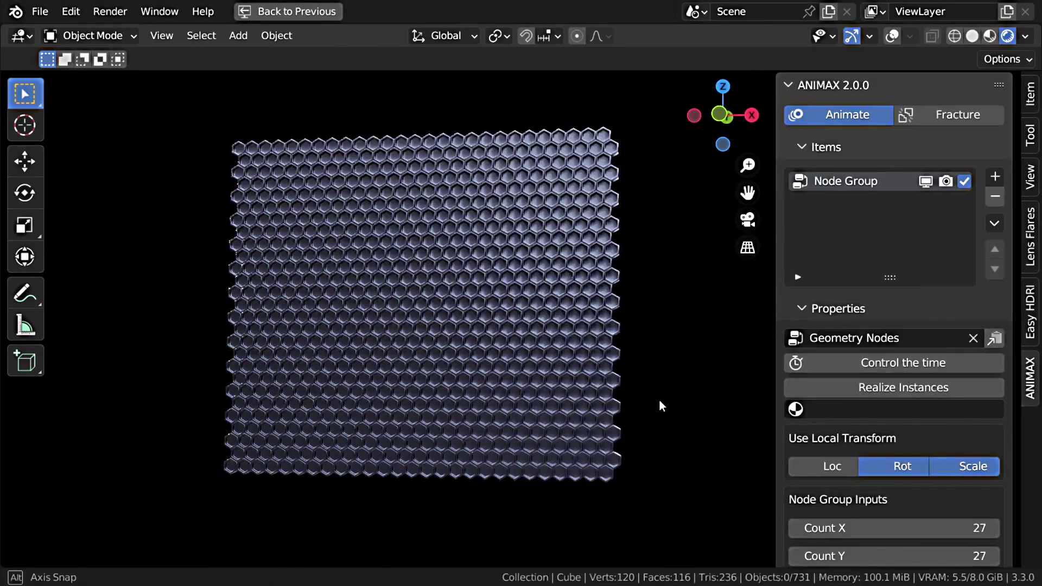
Step: Widen the hex grid to Count X 30 and play the scattering animation
scroll(889, 355, "down", 5)
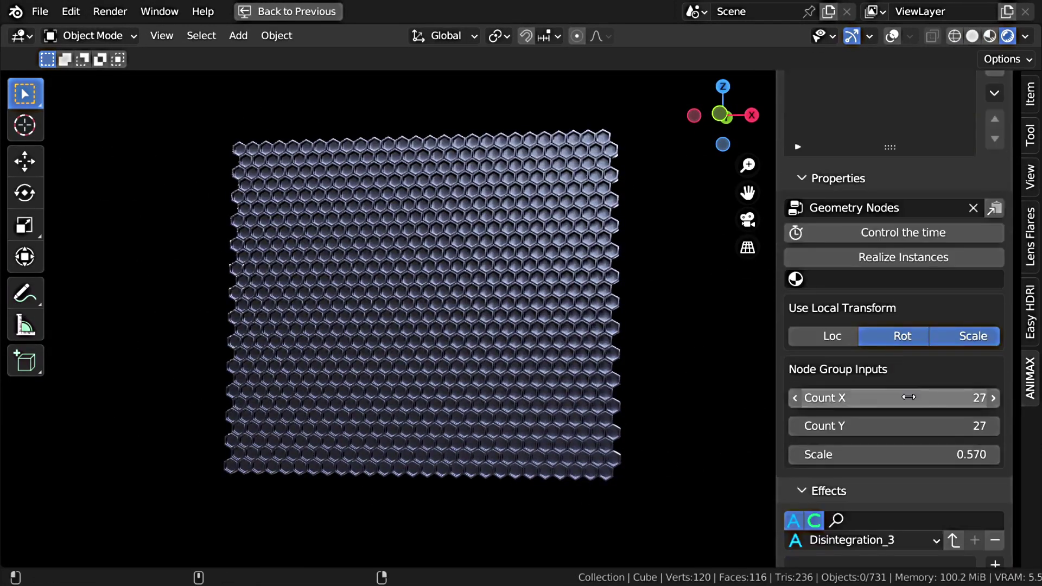
left_click_drag(908, 397, 956, 426)
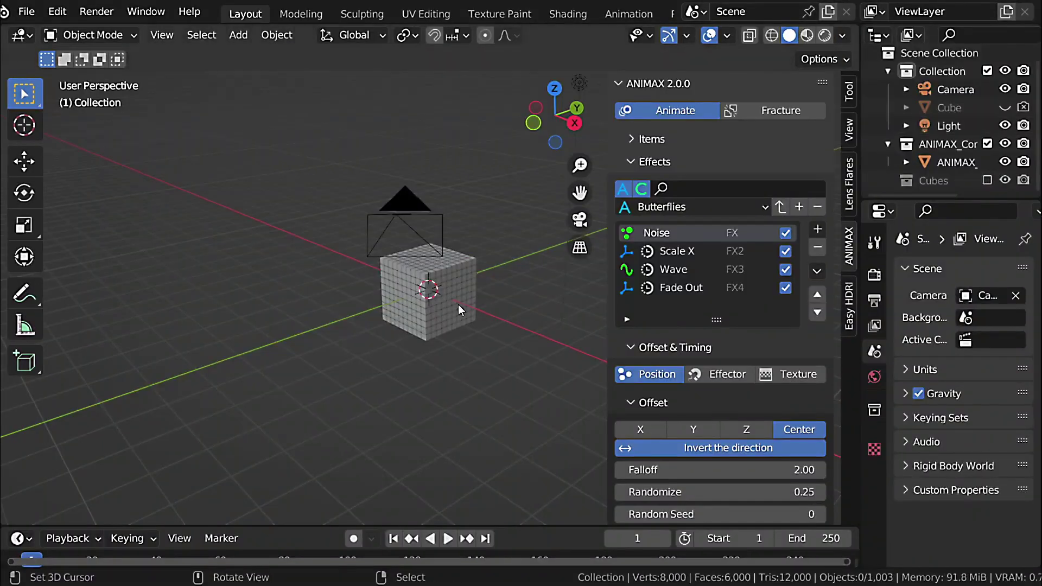
key("space")
Step: Select the ANIMAX container and inspect its Location, Rotation and Scale property panels
left_click(454, 324)
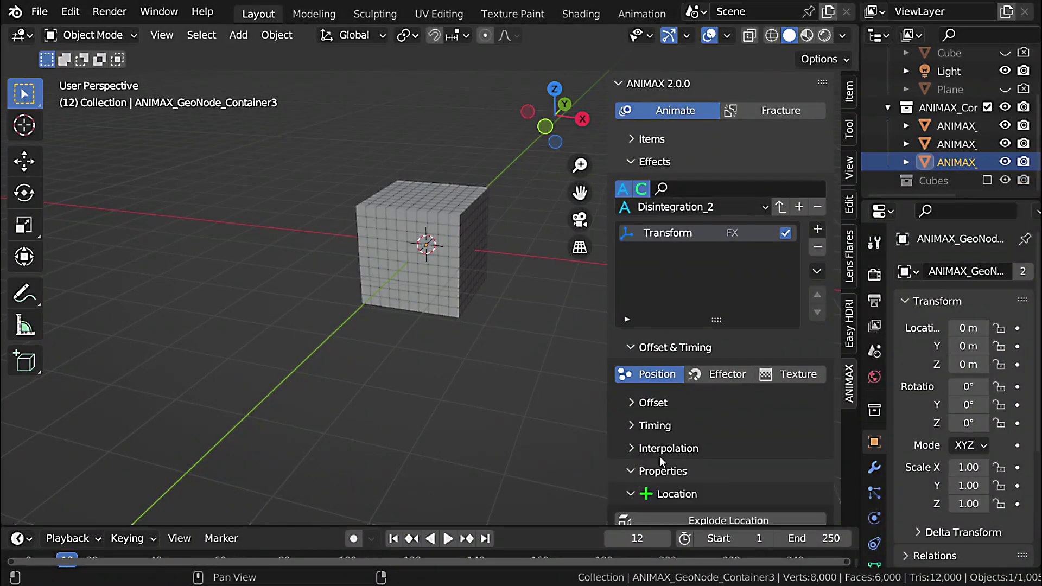
scroll(659, 460, "down", 5)
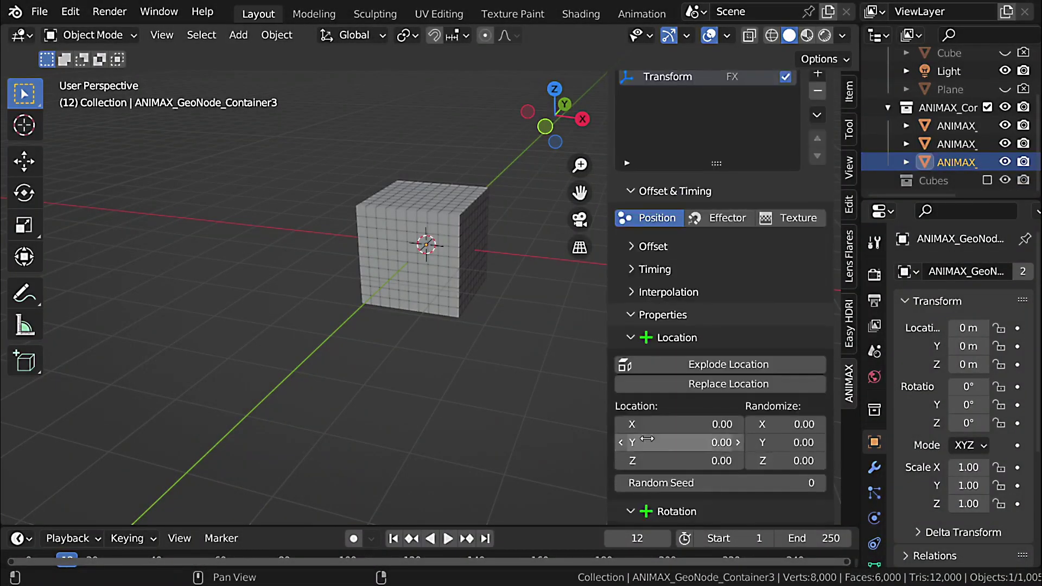
left_click(630, 338)
left_click(631, 360)
left_click(630, 360)
left_click(632, 383)
left_click(632, 382)
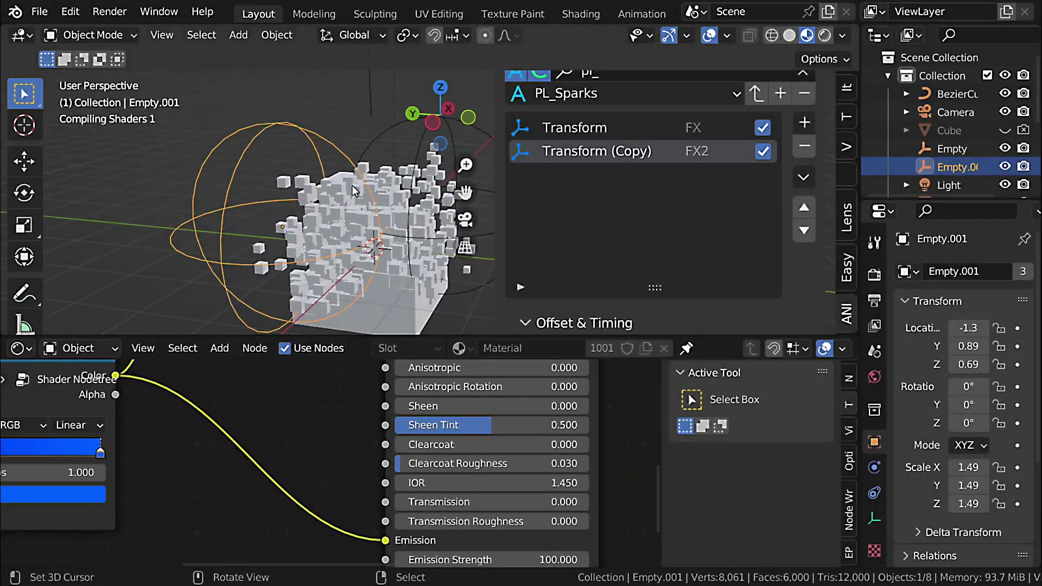
middle_click_drag(354, 189, 383, 185)
Step: Set the ColorRamp's first stop to black so the sparks fade from black to blue
key("Home")
scroll(266, 518, "up", 4)
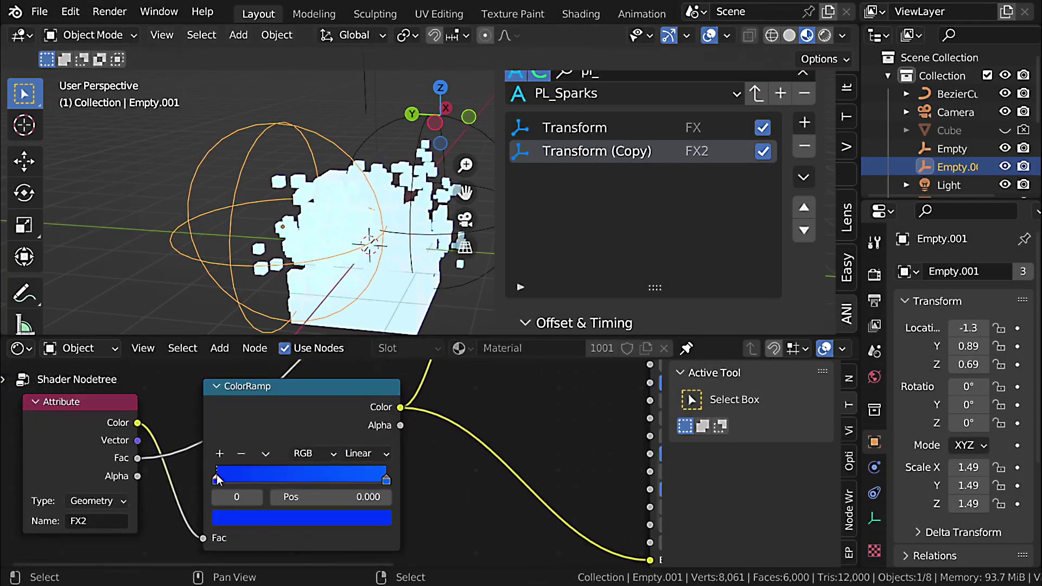
left_click(265, 518)
left_click(354, 400)
key("ctrl+space")
scroll(424, 327, "up", 2)
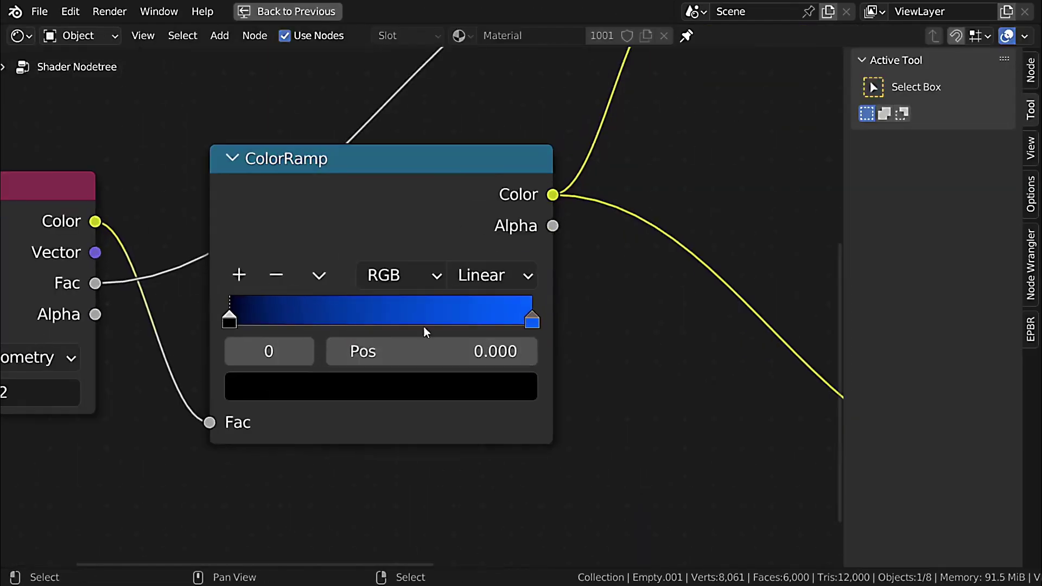
key("ctrl+space")
Step: Move the effector sphere lower through the block of cubes
middle_click_drag(296, 244, 314, 247)
key("g")
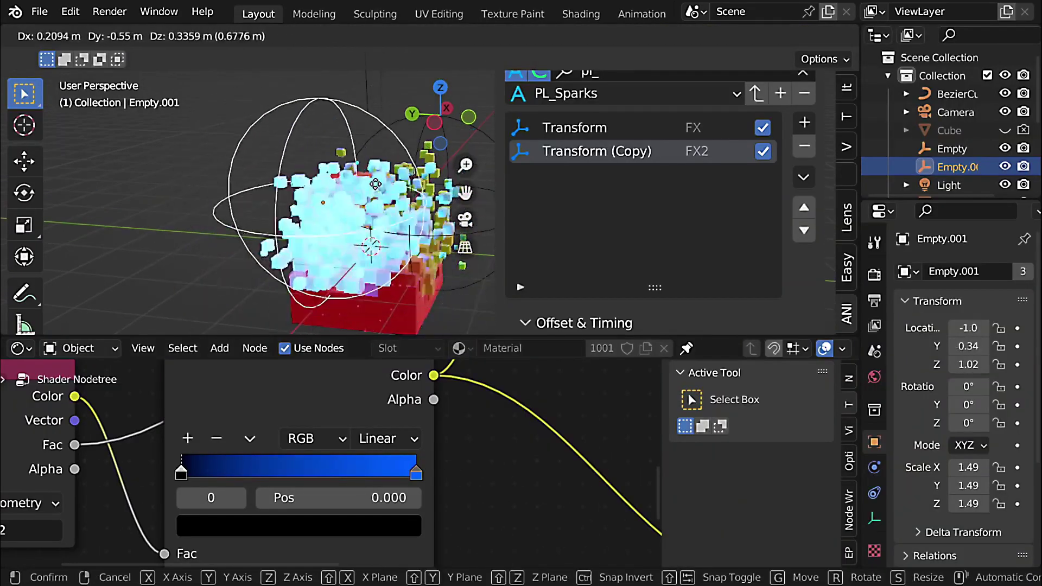
left_click(370, 249)
Step: Enable Eevee Bloom in Render properties and check the Emission Strength input
left_click(875, 274)
left_click(918, 422)
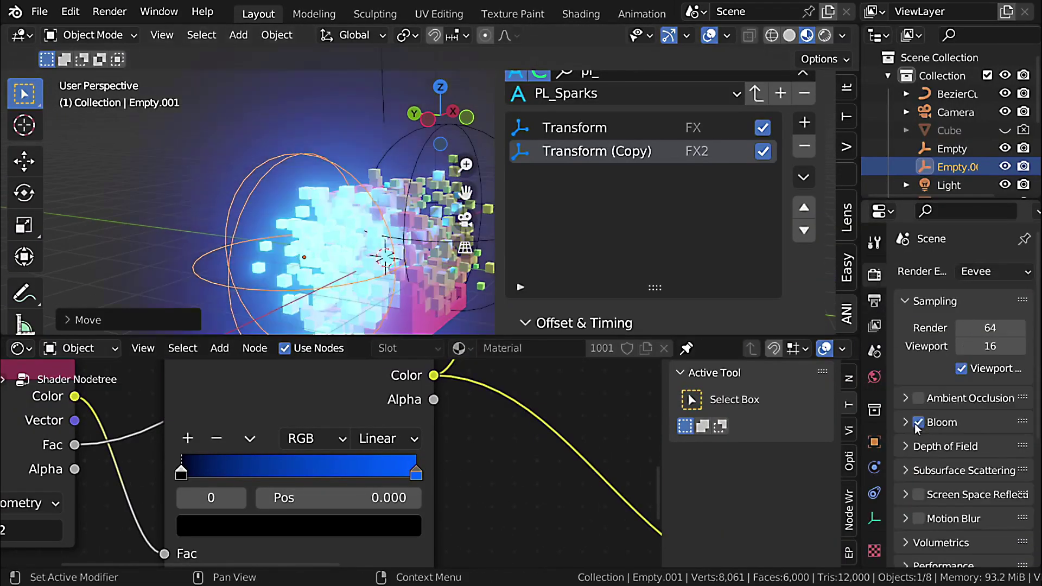
scroll(453, 514, "down", 2)
scroll(472, 521, "up", 3)
middle_click_drag(472, 537, 481, 511)
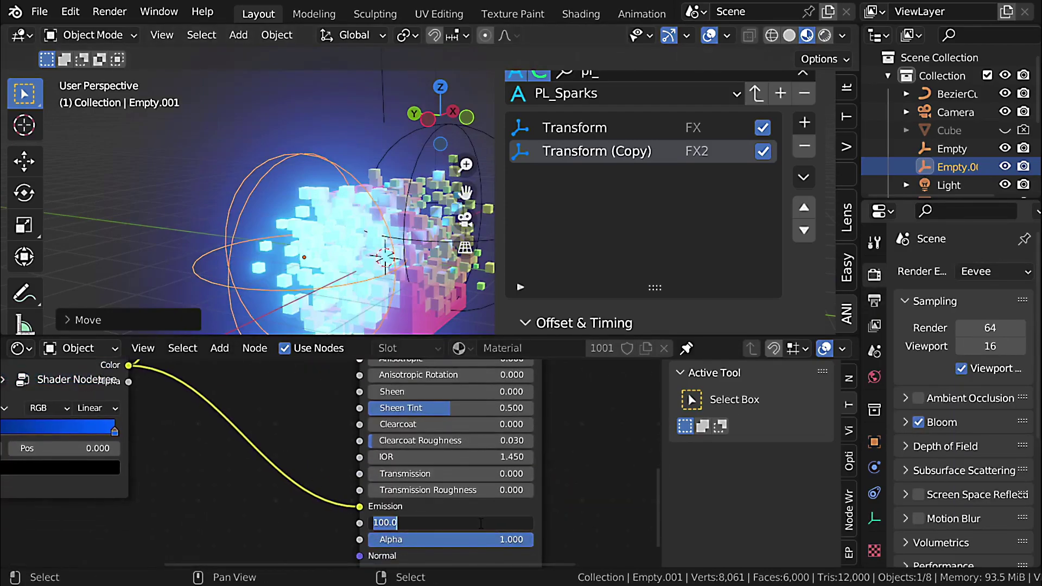
key("ctrl+space")
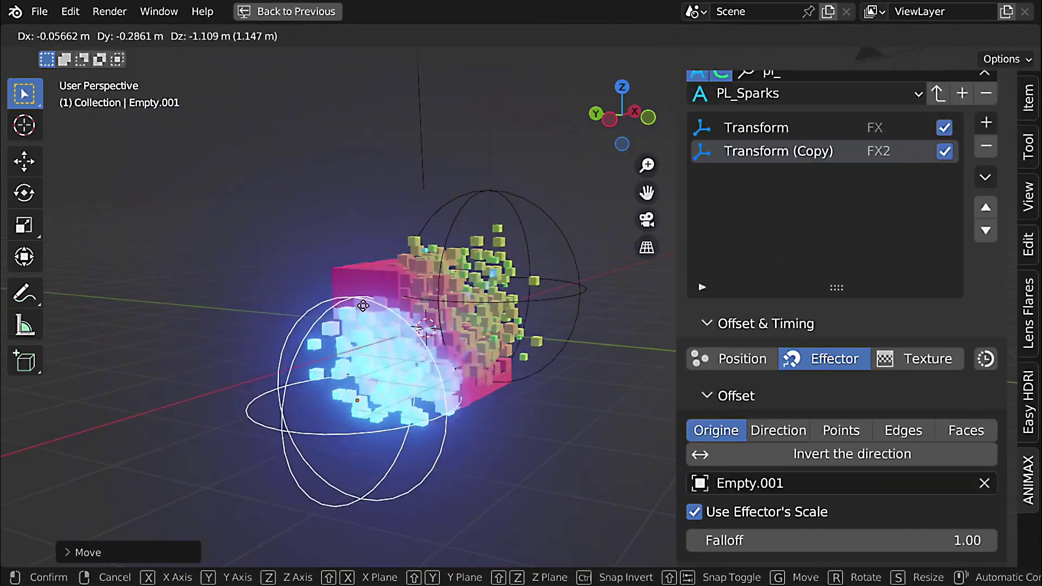